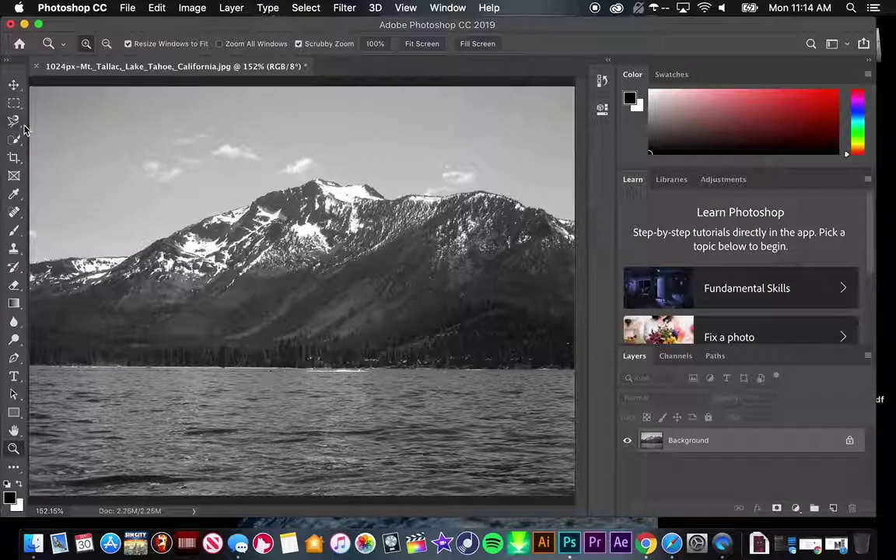
Select the entire sky above the mountain ridge with the Quick Selection tool
{"action": "left_click", "coordinate": [14, 138]}
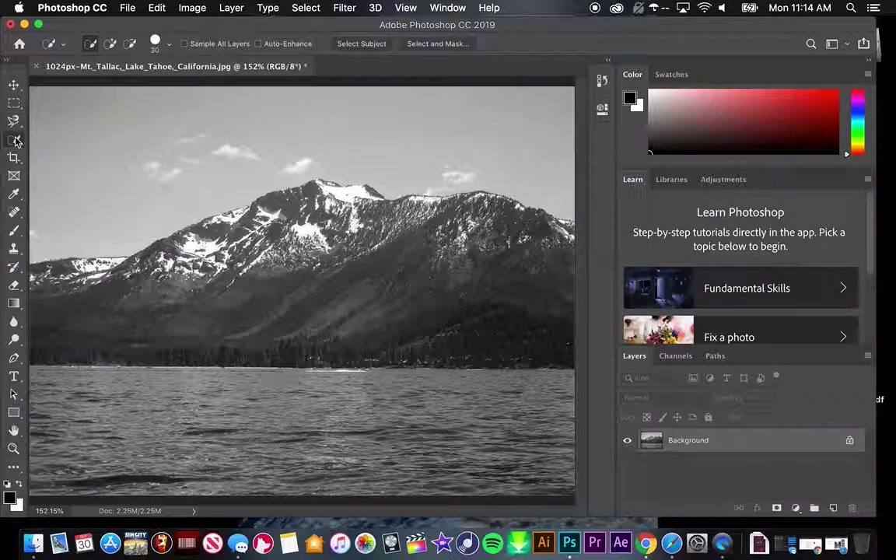
{"action": "left_click", "coordinate": [86, 139]}
{"action": "mouse_move", "coordinate": [39, 100]}
{"action": "left_mouse_down"}
{"action": "mouse_move", "coordinate": [89, 160]}
{"action": "mouse_move", "coordinate": [135, 169]}
{"action": "mouse_move", "coordinate": [280, 157]}
{"action": "left_mouse_up"}
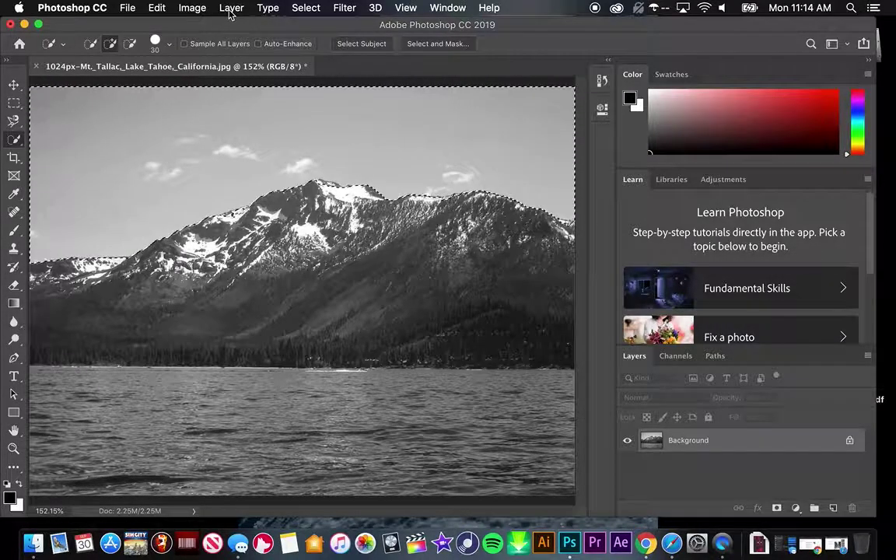
Create a Hue/Saturation adjustment layer named "Sky" from the sky selection
{"action": "left_click", "coordinate": [230, 9]}
{"action": "mouse_move", "coordinate": [348, 196]}
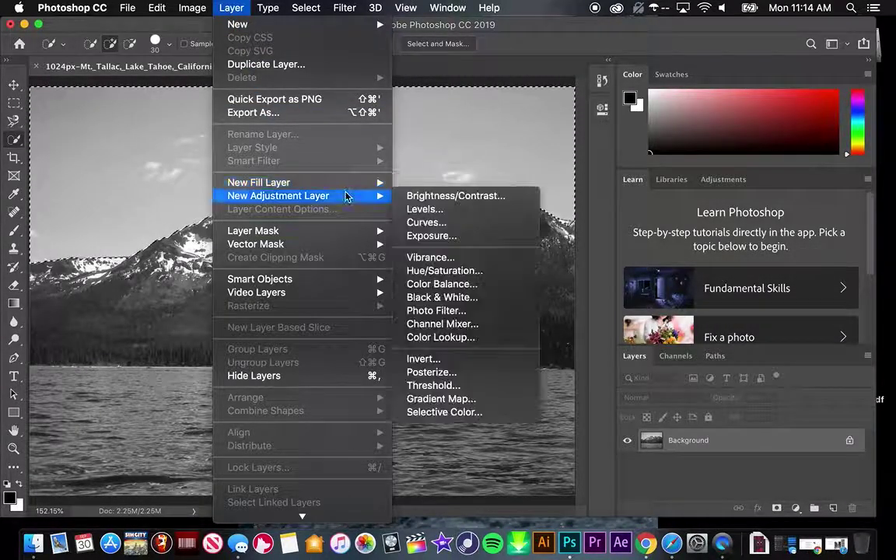
{"action": "left_click", "coordinate": [491, 271]}
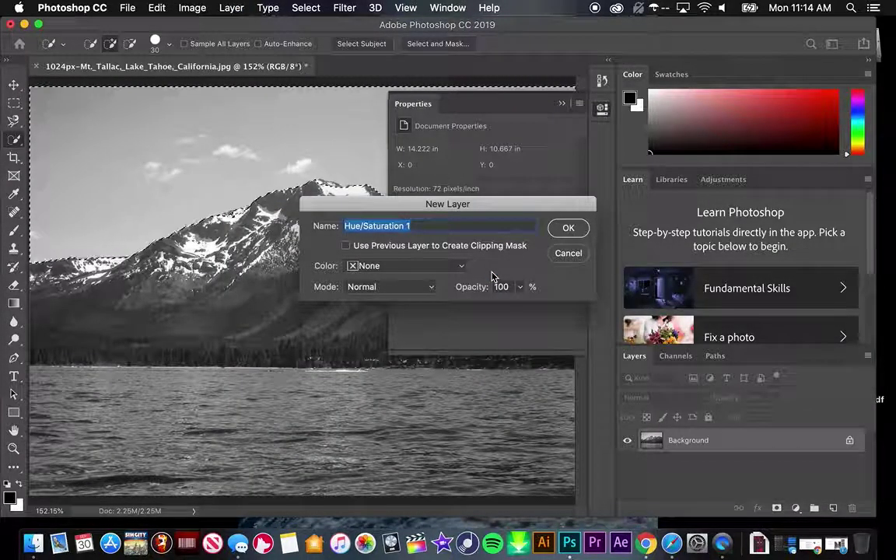
{"action": "type", "text": "Sky"}
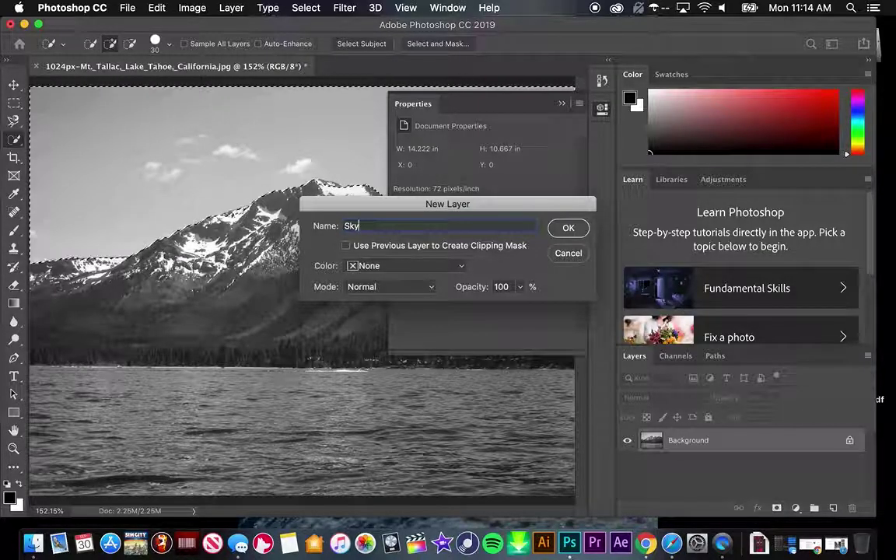
{"action": "left_click", "coordinate": [566, 230]}
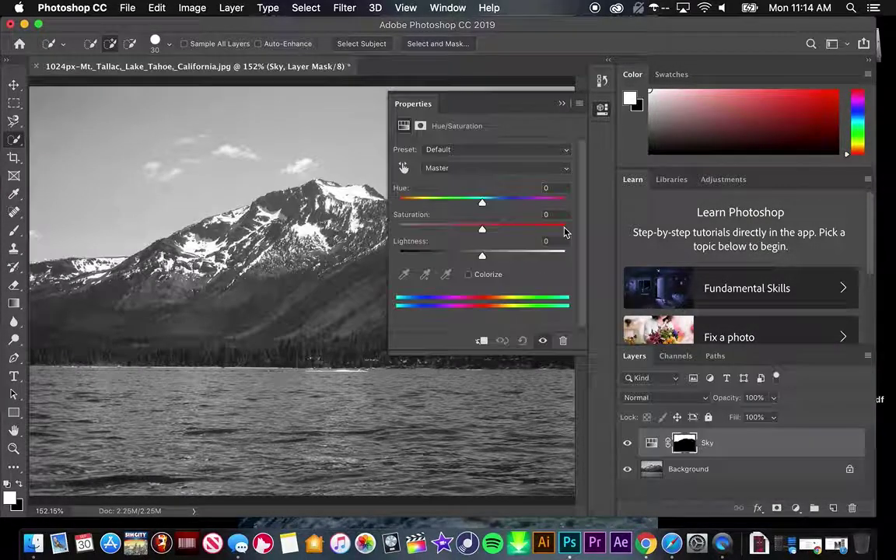
Colorize the Sky adjustment with hue 32, saturation 39 and lightness -11
{"action": "left_click", "coordinate": [470, 277]}
{"action": "left_click_drag", "start_coordinate": [466, 115], "coordinate": [714, 112]}
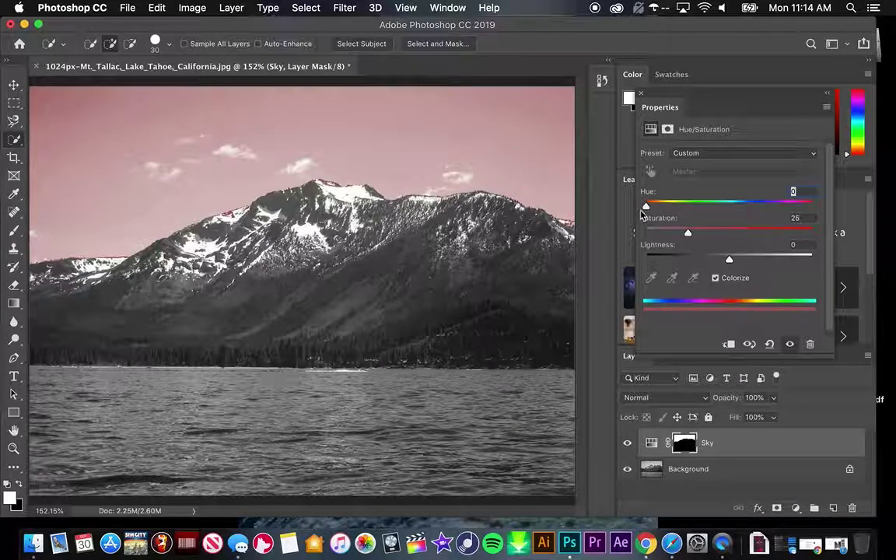
{"action": "left_click_drag", "start_coordinate": [651, 207], "coordinate": [762, 209]}
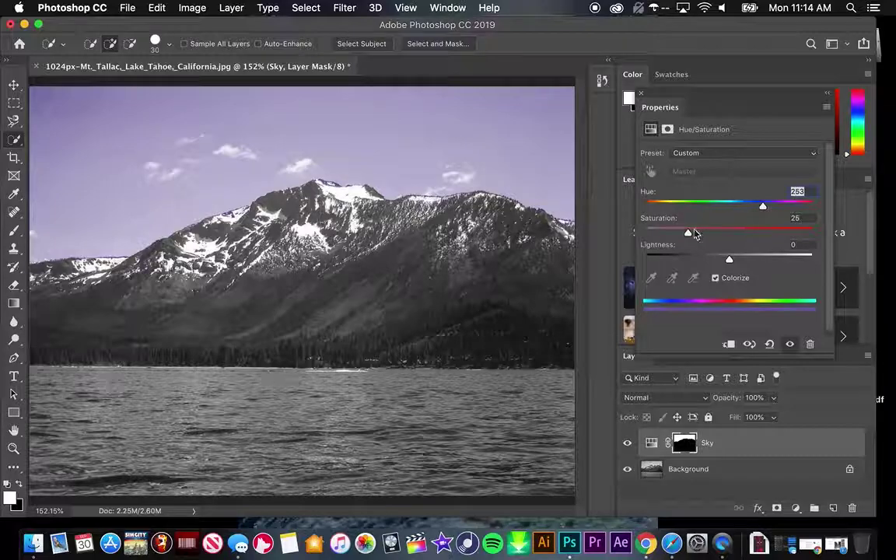
{"action": "left_click_drag", "start_coordinate": [688, 235], "coordinate": [720, 260]}
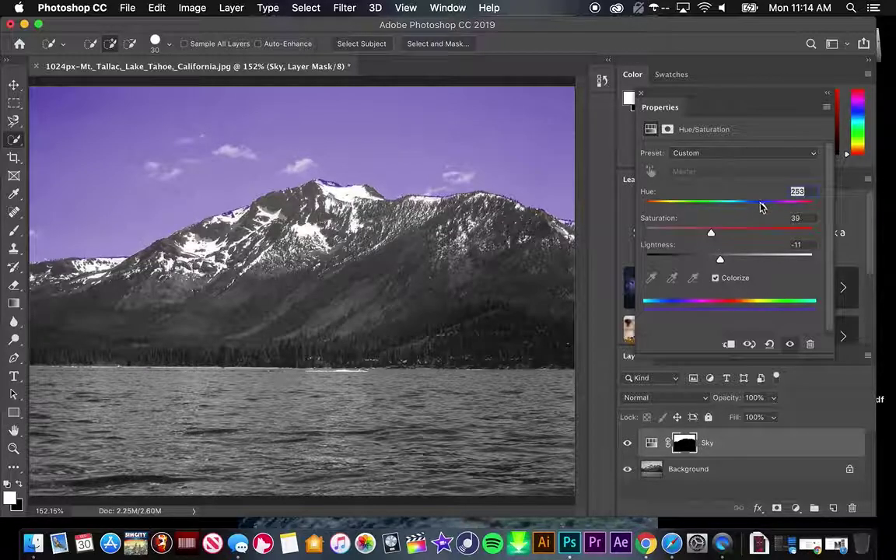
{"action": "left_click_drag", "start_coordinate": [765, 210], "coordinate": [662, 206]}
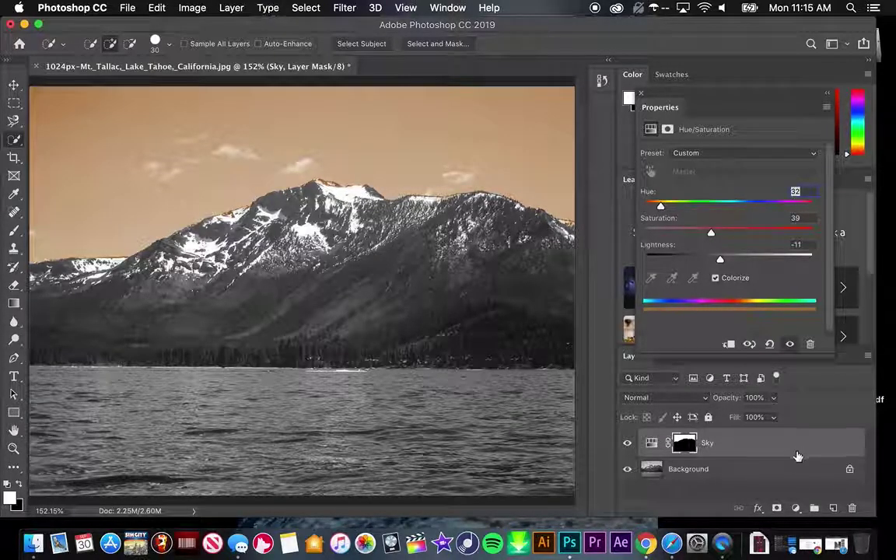
On the Background layer, quick-select the mountain down to the shoreline and subtract the snowy peak, keeping the darker tree-covered slopes
{"action": "left_click", "coordinate": [802, 473]}
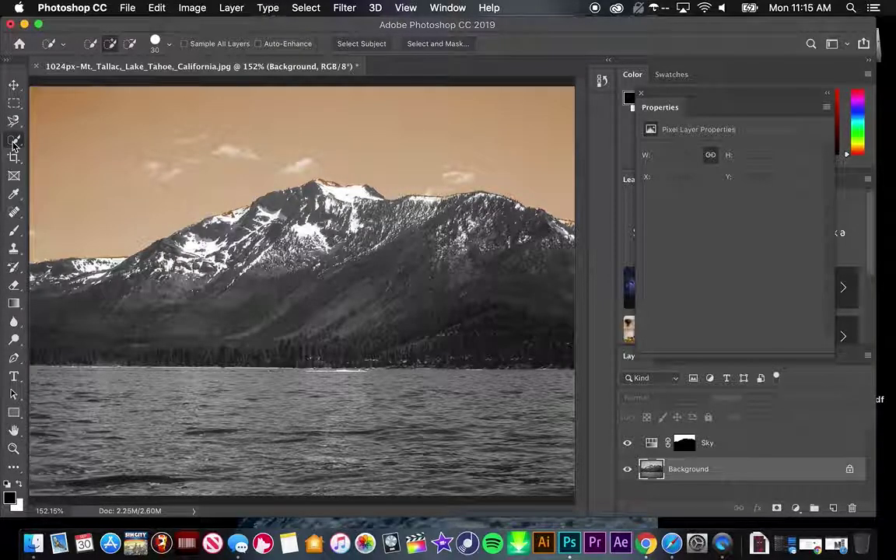
{"action": "mouse_move", "coordinate": [229, 281]}
{"action": "left_mouse_down"}
{"action": "mouse_move", "coordinate": [264, 284]}
{"action": "mouse_move", "coordinate": [351, 318]}
{"action": "mouse_move", "coordinate": [374, 311]}
{"action": "mouse_move", "coordinate": [487, 328]}
{"action": "left_mouse_up"}
{"action": "left_click_drag", "start_coordinate": [200, 308], "coordinate": [118, 316]}
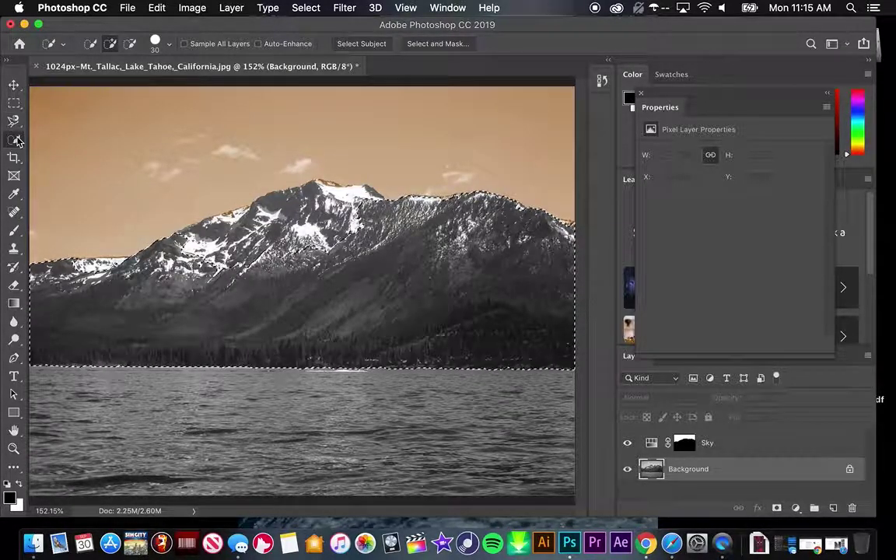
{"action": "left_click", "coordinate": [131, 45]}
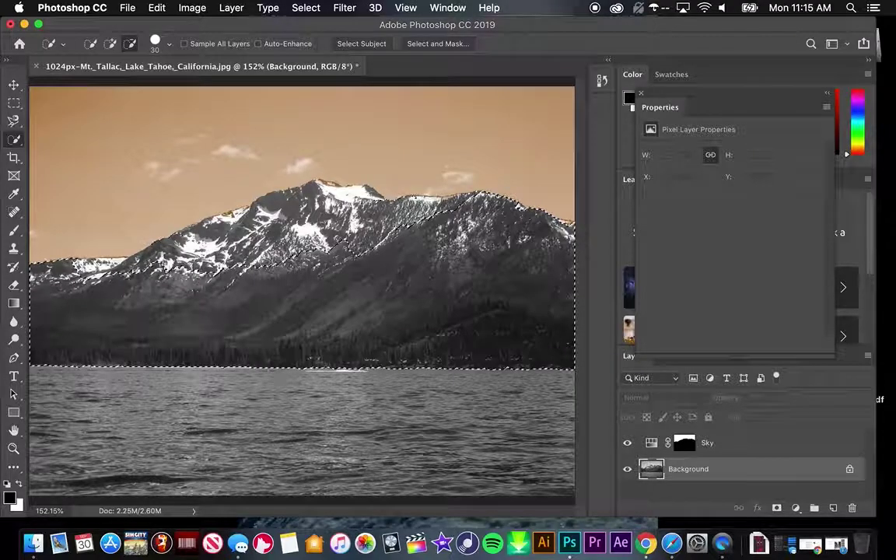
Create a Hue/Saturation adjustment layer named "trees and stuff" from the slope selection
{"action": "left_click", "coordinate": [231, 8]}
{"action": "mouse_move", "coordinate": [306, 196]}
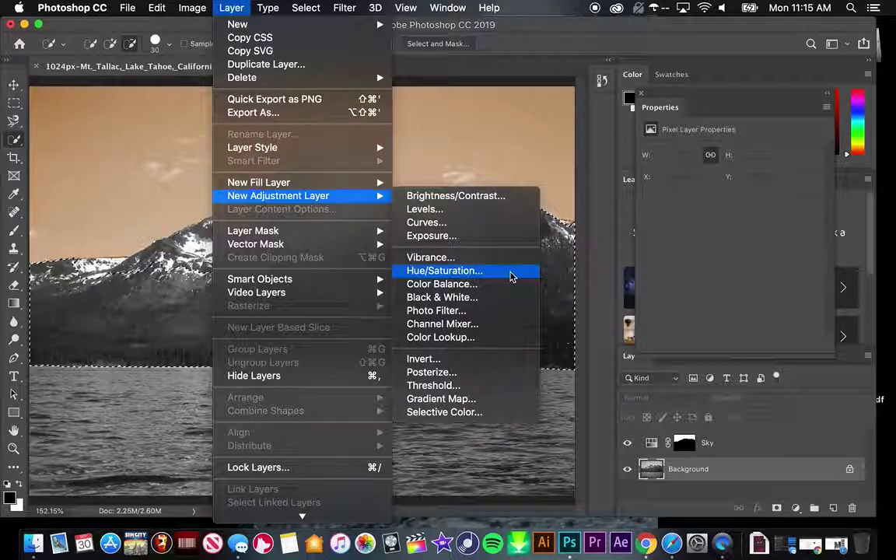
{"action": "left_click", "coordinate": [511, 272]}
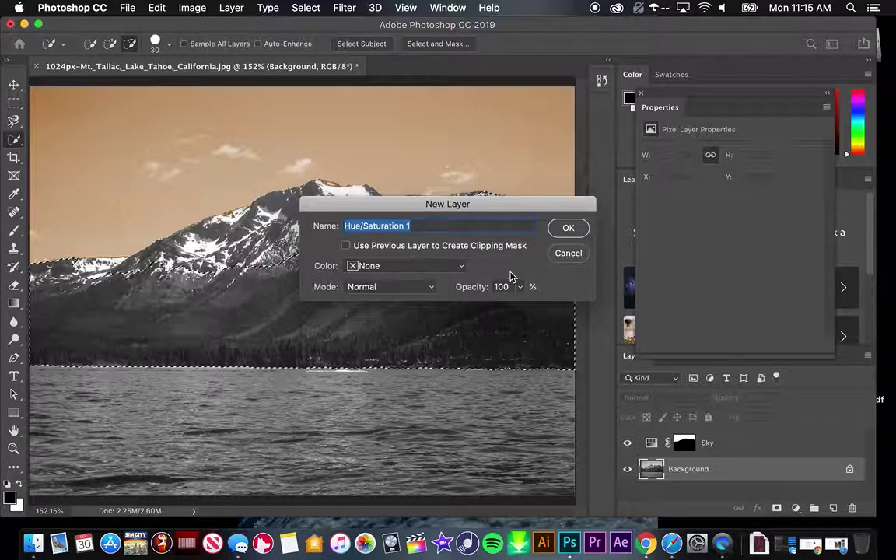
{"action": "type", "text": "tre"}
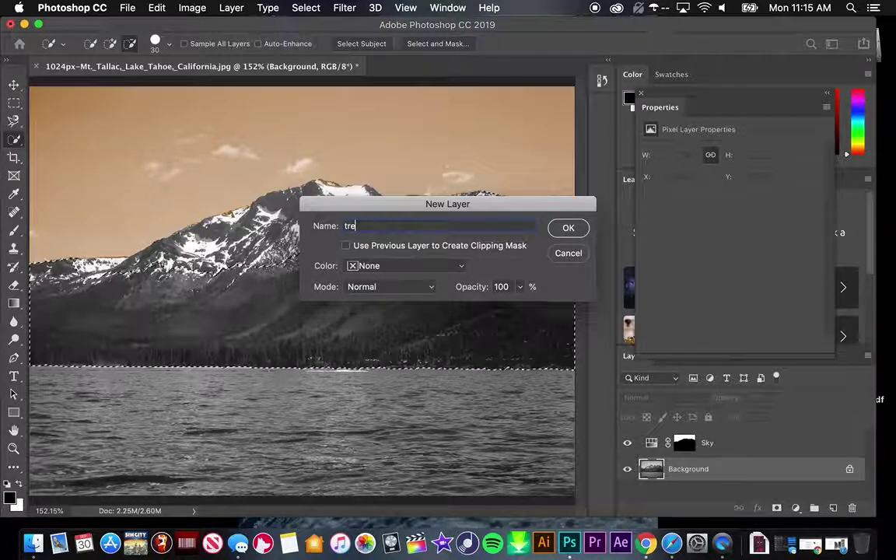
{"action": "type", "text": "es and stuff"}
{"action": "key", "text": "Return"}
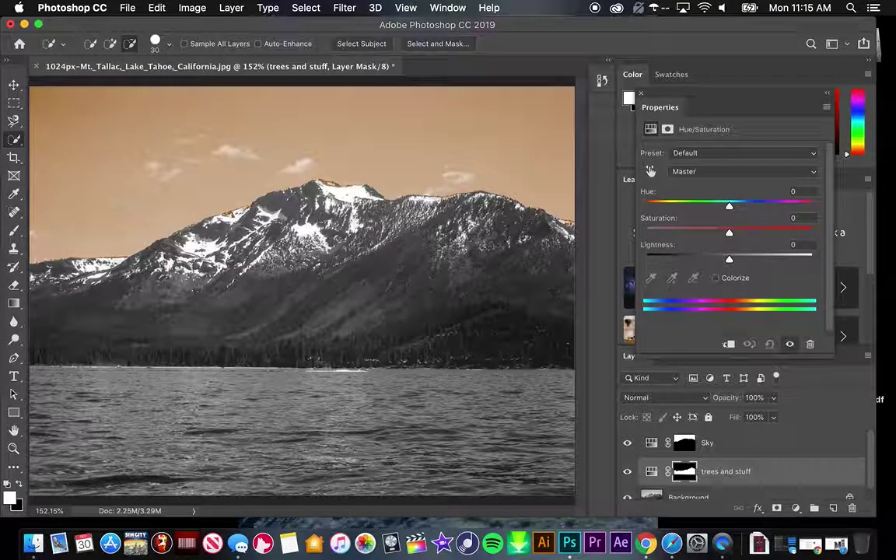
Colorize the "trees and stuff" adjustment with hue 182 and saturation 18, and close its properties
{"action": "left_click", "coordinate": [717, 282]}
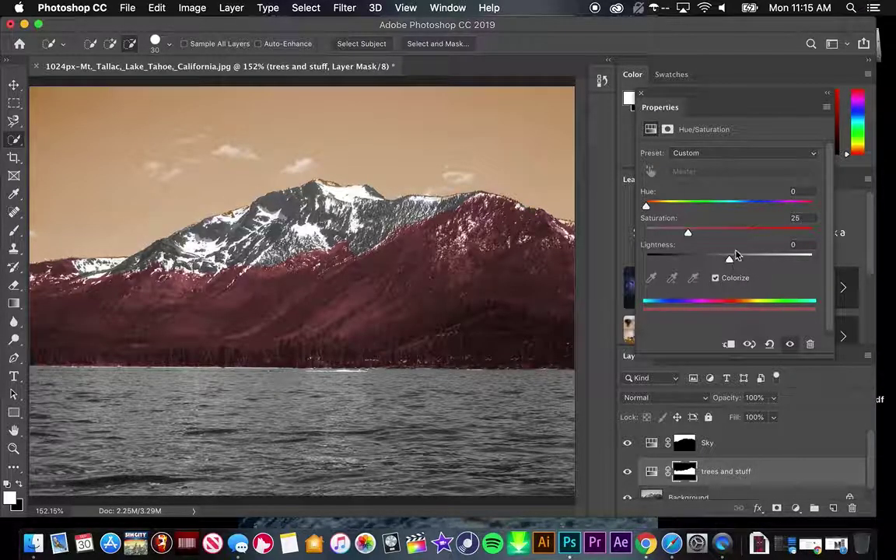
{"action": "left_click_drag", "start_coordinate": [647, 206], "coordinate": [676, 238]}
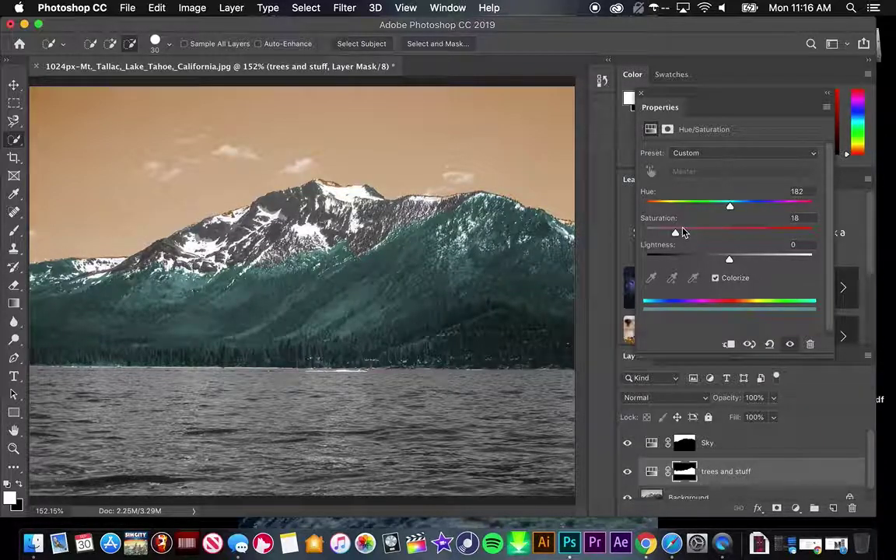
{"action": "left_click", "coordinate": [641, 96]}
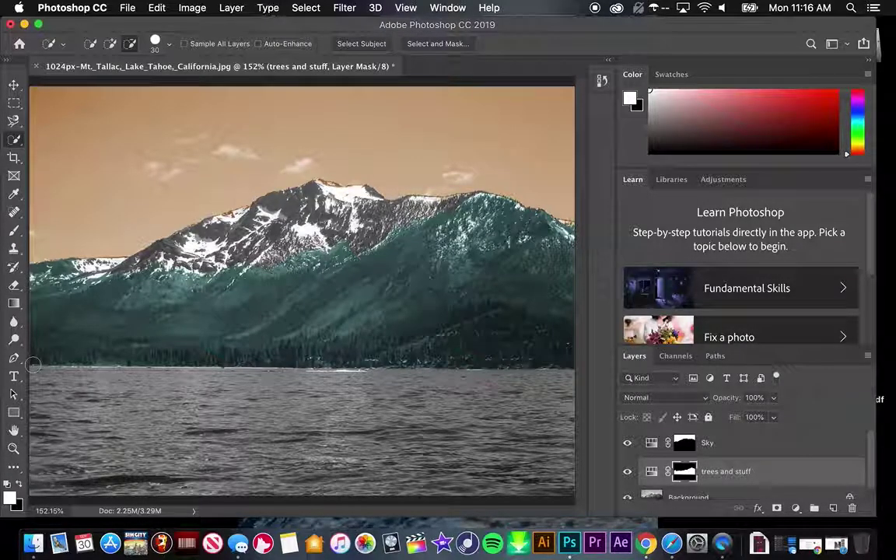
Quick-select the whole lake surface and subtract the stray shoreline patch at its far left edge
{"action": "mouse_move", "coordinate": [35, 365]}
{"action": "left_mouse_down"}
{"action": "mouse_move", "coordinate": [100, 389]}
{"action": "mouse_move", "coordinate": [404, 410]}
{"action": "mouse_move", "coordinate": [449, 459]}
{"action": "left_mouse_up"}
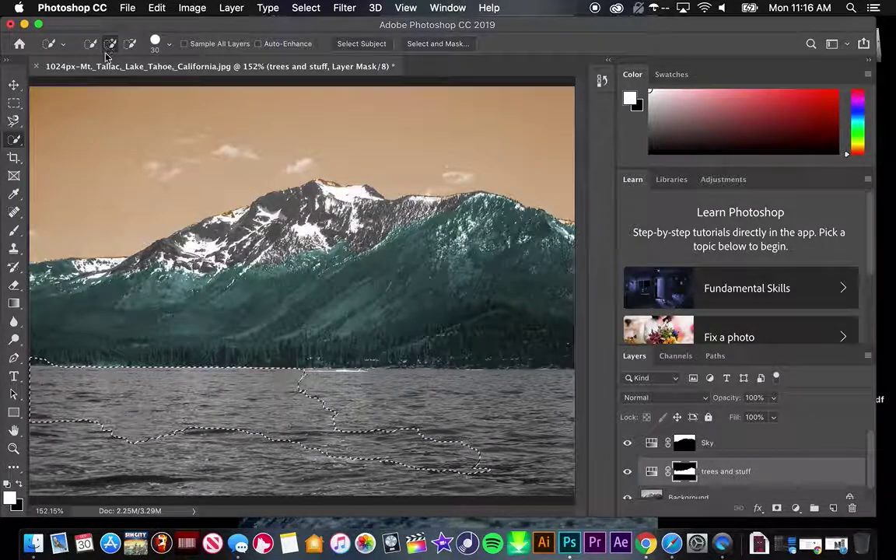
{"action": "mouse_move", "coordinate": [291, 389]}
{"action": "left_mouse_down"}
{"action": "mouse_move", "coordinate": [323, 371]}
{"action": "mouse_move", "coordinate": [429, 368]}
{"action": "mouse_move", "coordinate": [451, 380]}
{"action": "mouse_move", "coordinate": [446, 392]}
{"action": "left_mouse_up"}
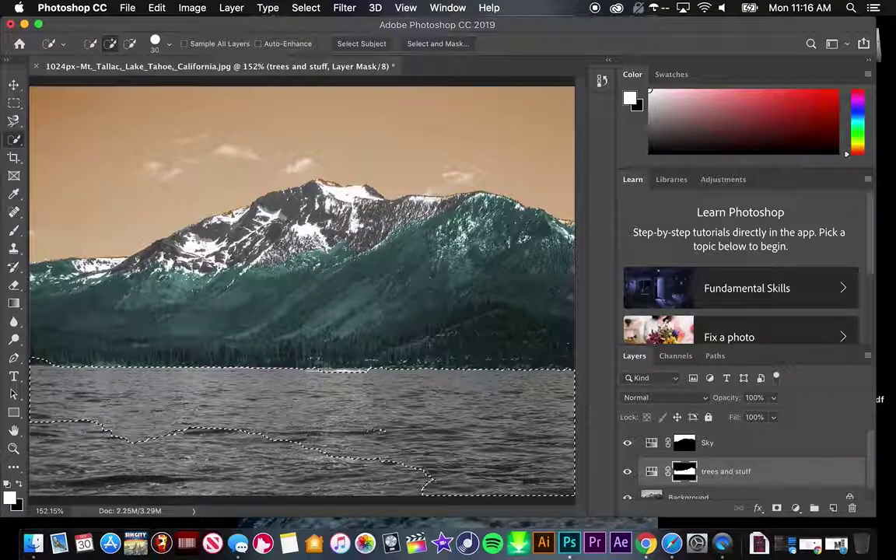
{"action": "mouse_move", "coordinate": [47, 455]}
{"action": "left_mouse_down"}
{"action": "mouse_move", "coordinate": [116, 466]}
{"action": "mouse_move", "coordinate": [374, 474]}
{"action": "left_mouse_up"}
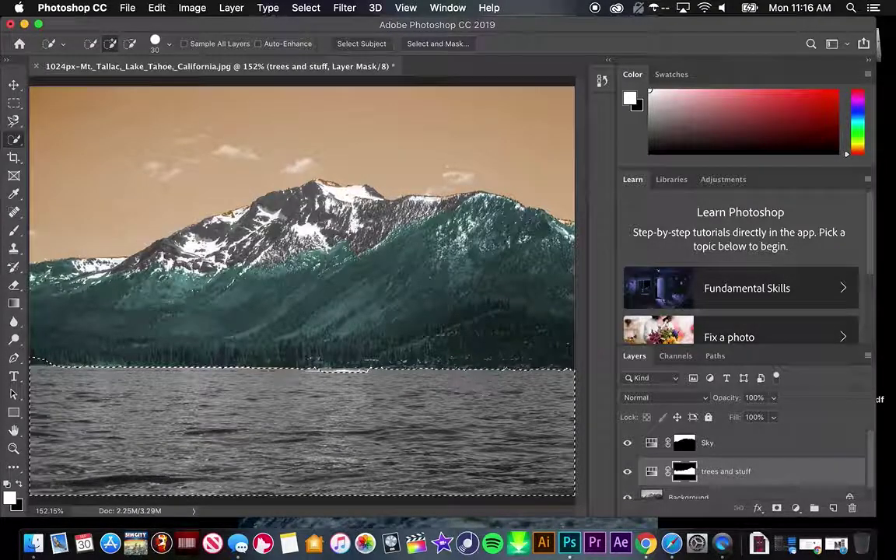
{"action": "left_click", "coordinate": [45, 356]}
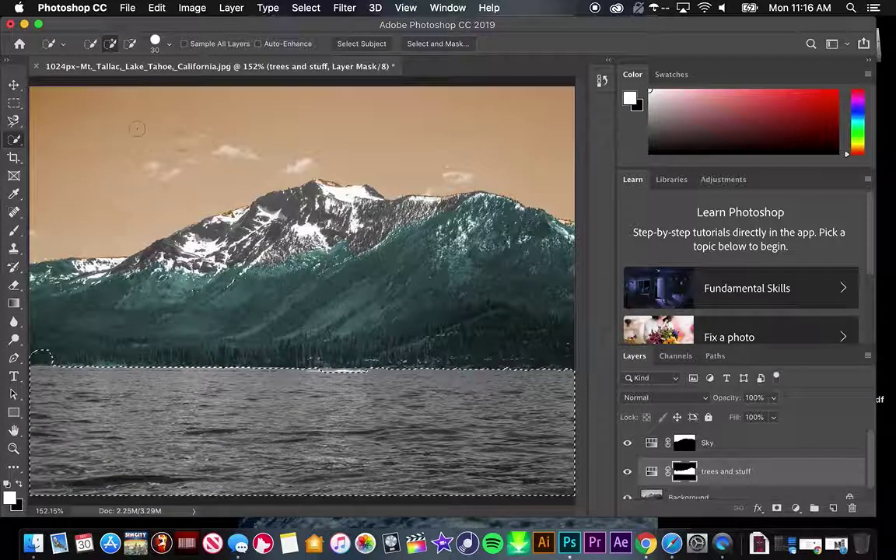
{"action": "left_click", "coordinate": [131, 45]}
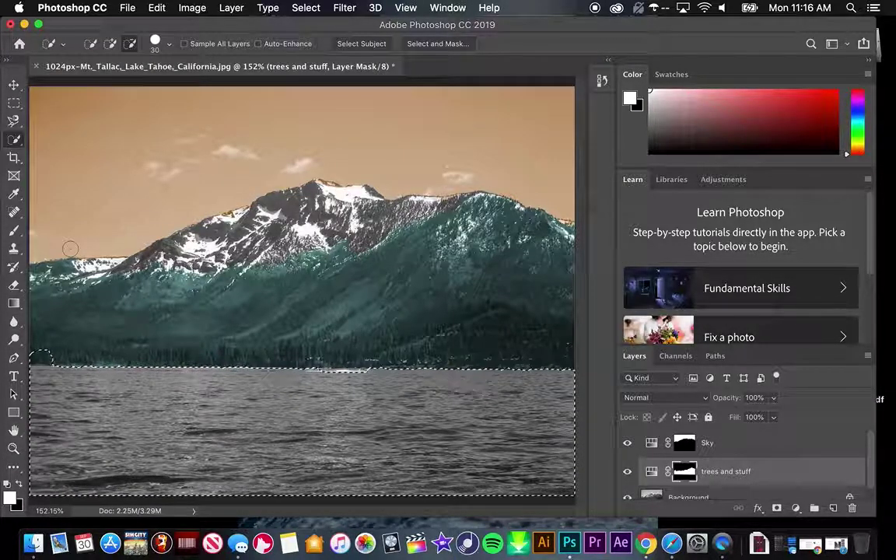
{"action": "left_click_drag", "start_coordinate": [55, 355], "coordinate": [29, 356]}
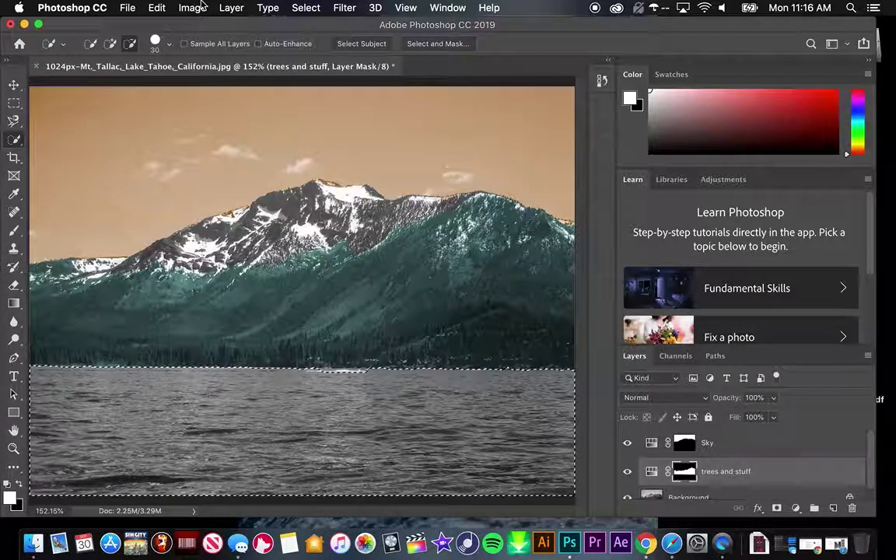
Add a Hue/Saturation adjustment layer named "water" from the lake selection and colorize it with hue 218 and saturation 25
{"action": "left_click", "coordinate": [230, 9]}
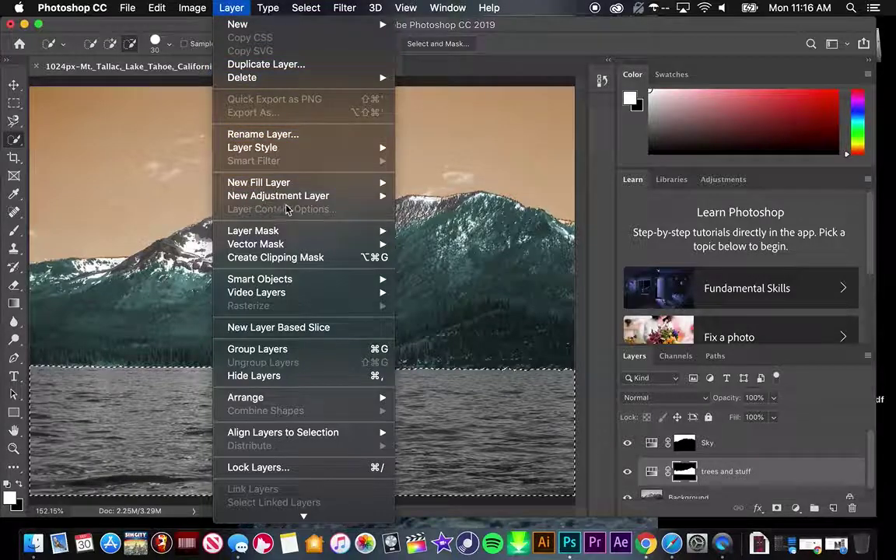
{"action": "mouse_move", "coordinate": [311, 195]}
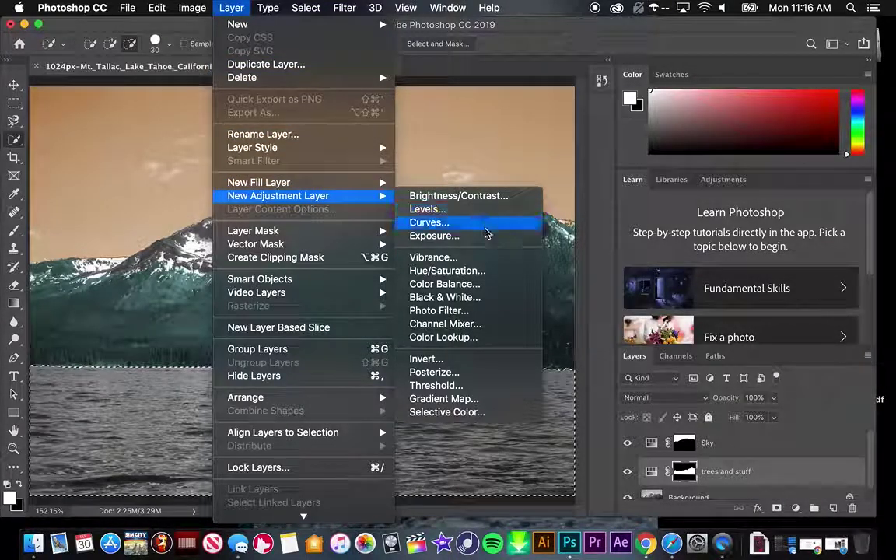
{"action": "left_click", "coordinate": [513, 273]}
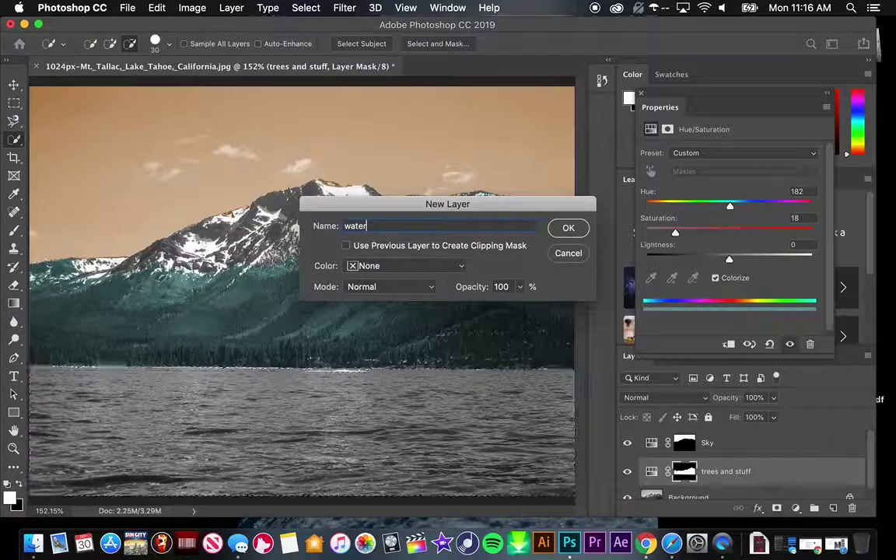
{"action": "key", "text": "Return"}
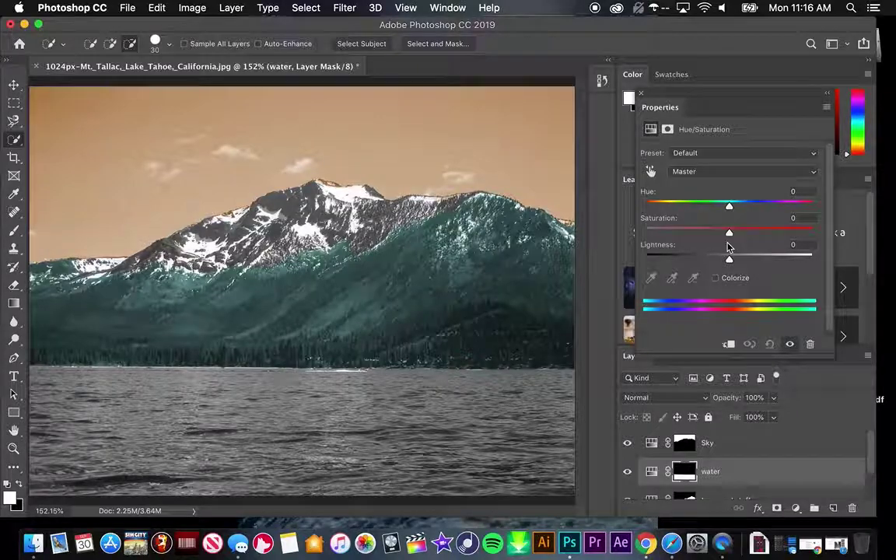
{"action": "left_click", "coordinate": [715, 278]}
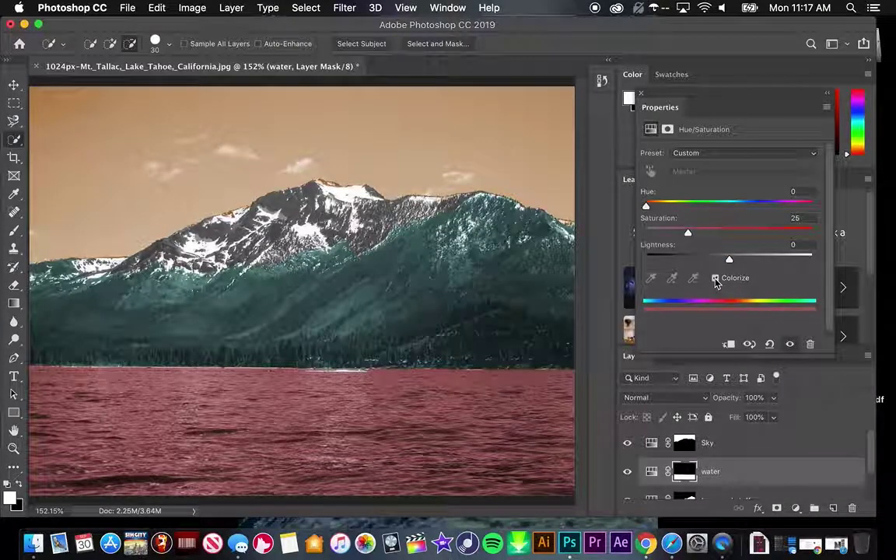
{"action": "left_click_drag", "start_coordinate": [649, 210], "coordinate": [750, 208]}
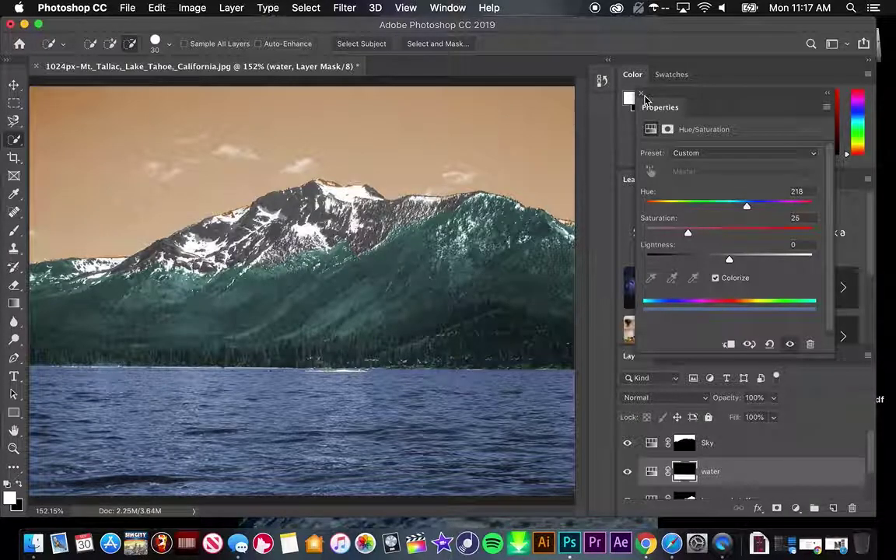
Change the Sky adjustment layer's hue to 177
{"action": "left_click", "coordinate": [813, 442]}
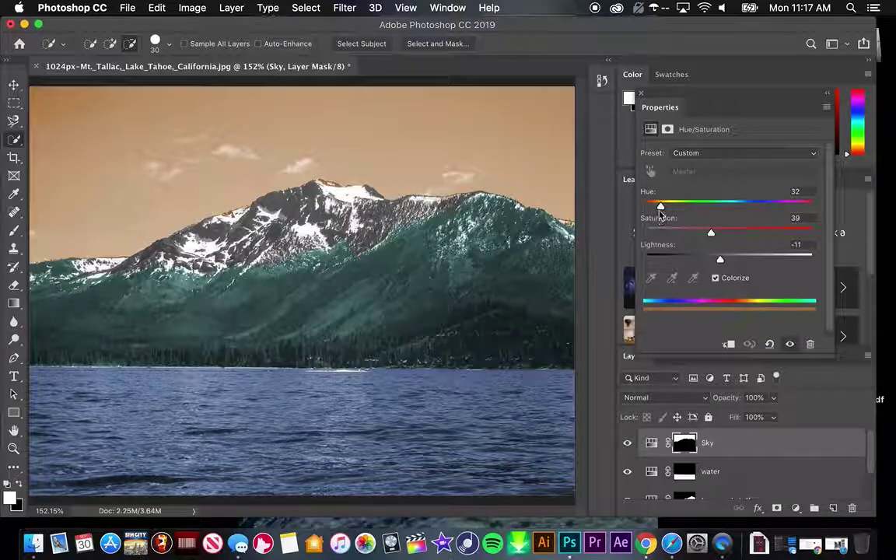
{"action": "left_click_drag", "start_coordinate": [660, 207], "coordinate": [728, 208]}
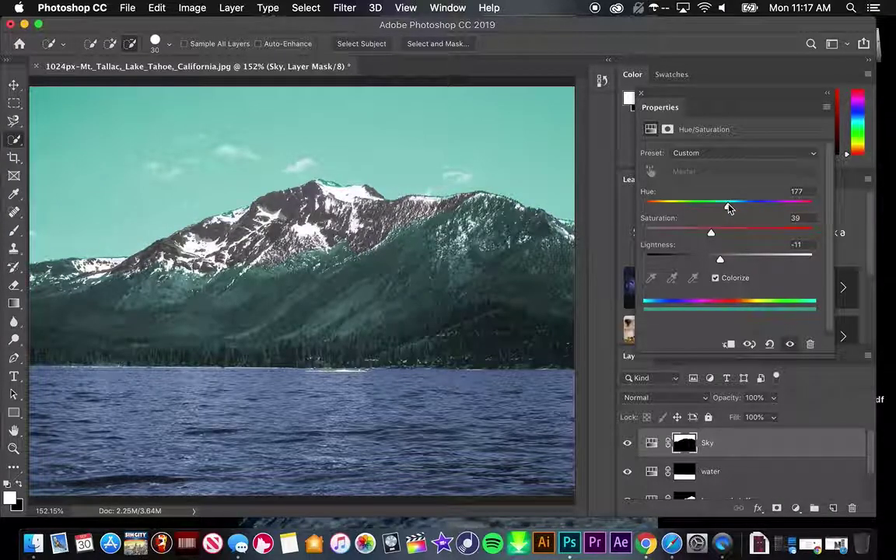
{"action": "key", "text": "z"}
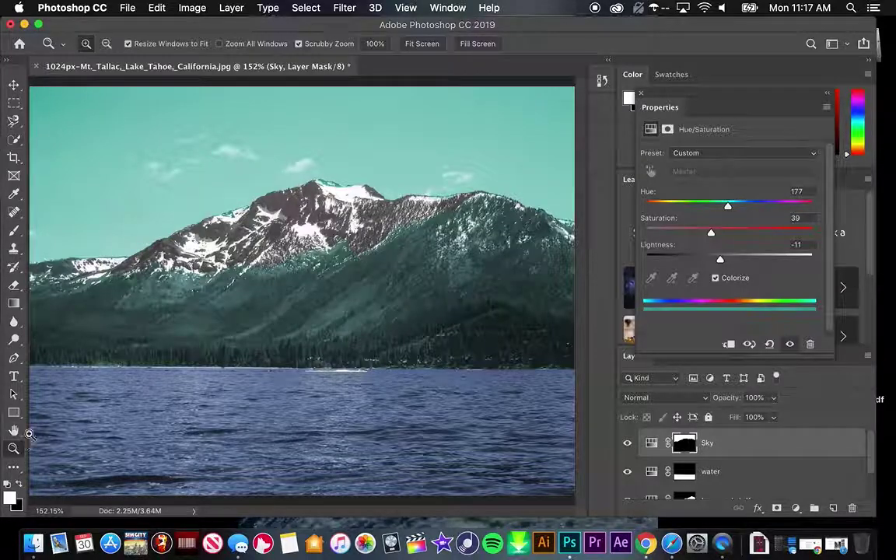
Outline the dark rock face just below the snowy summit as a closed Magnetic Lasso selection
{"action": "left_click", "coordinate": [296, 204]}
{"action": "left_click", "coordinate": [296, 204]}
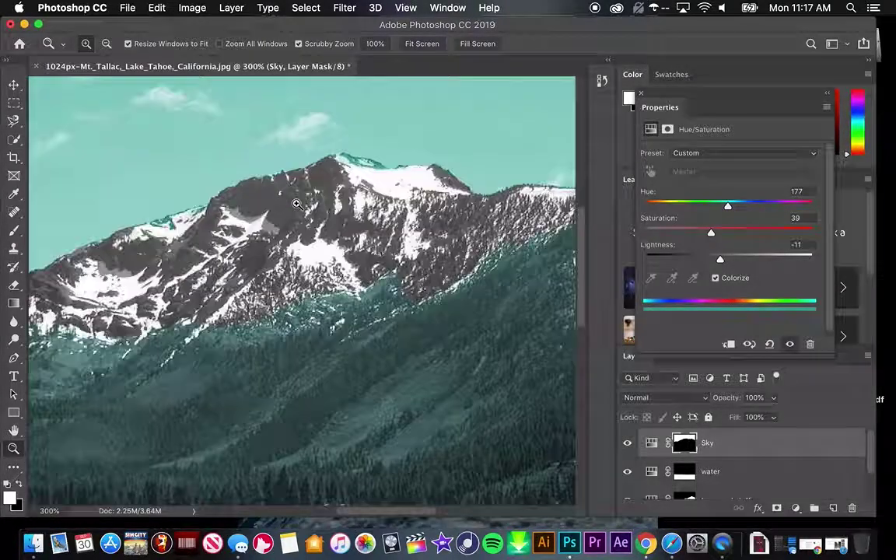
{"action": "left_click", "coordinate": [296, 203]}
{"action": "left_click", "coordinate": [297, 203]}
{"action": "left_click", "coordinate": [298, 203]}
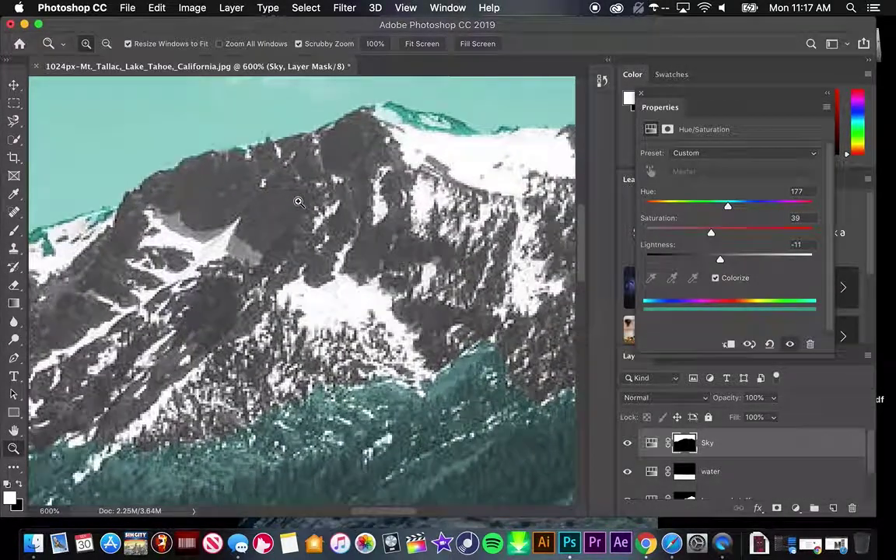
{"action": "left_click", "coordinate": [14, 120]}
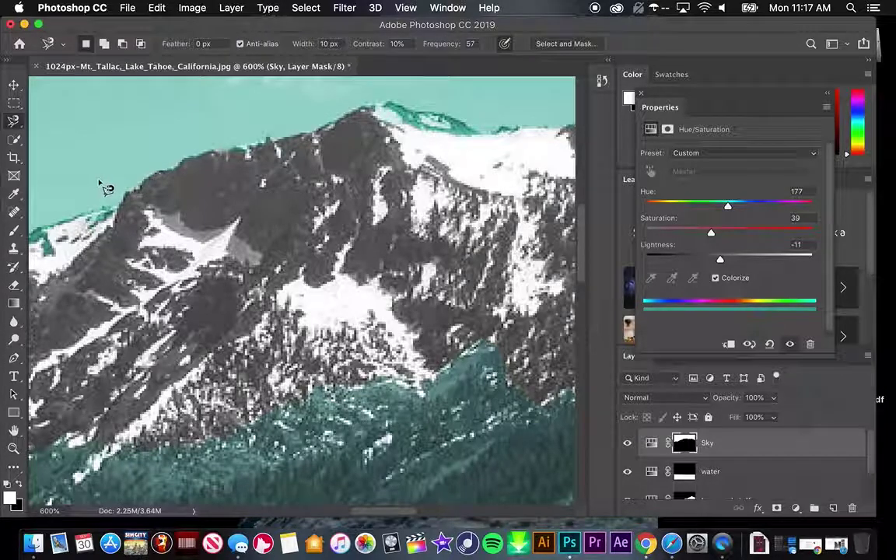
{"action": "left_click", "coordinate": [143, 189]}
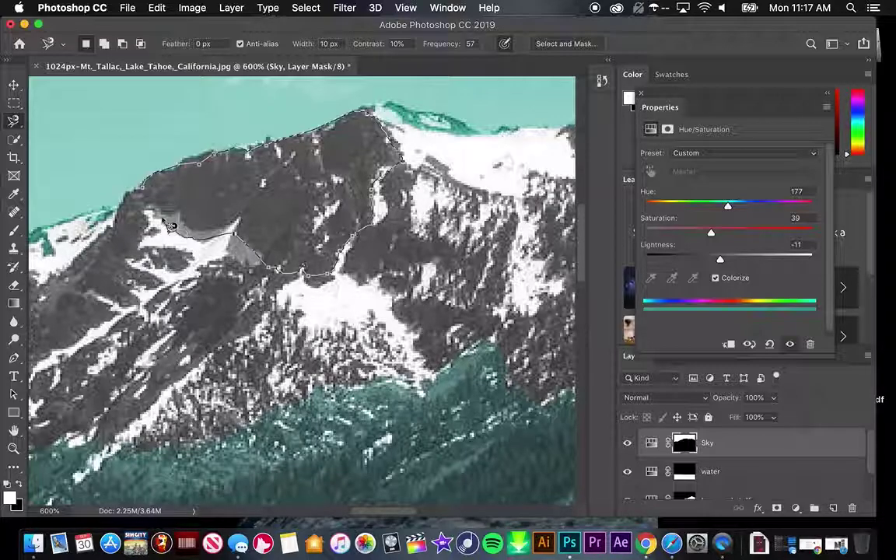
{"action": "left_click", "coordinate": [142, 189]}
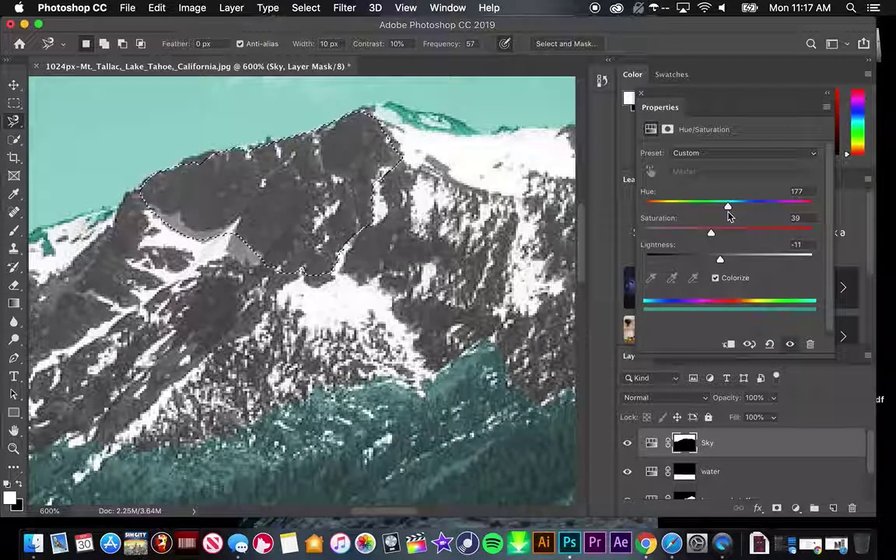
Set the Sky adjustment layer's hue to 180
{"action": "mouse_move", "coordinate": [728, 207]}
{"action": "left_mouse_down"}
{"action": "mouse_move", "coordinate": [745, 209]}
{"action": "mouse_move", "coordinate": [729, 206]}
{"action": "left_mouse_up"}
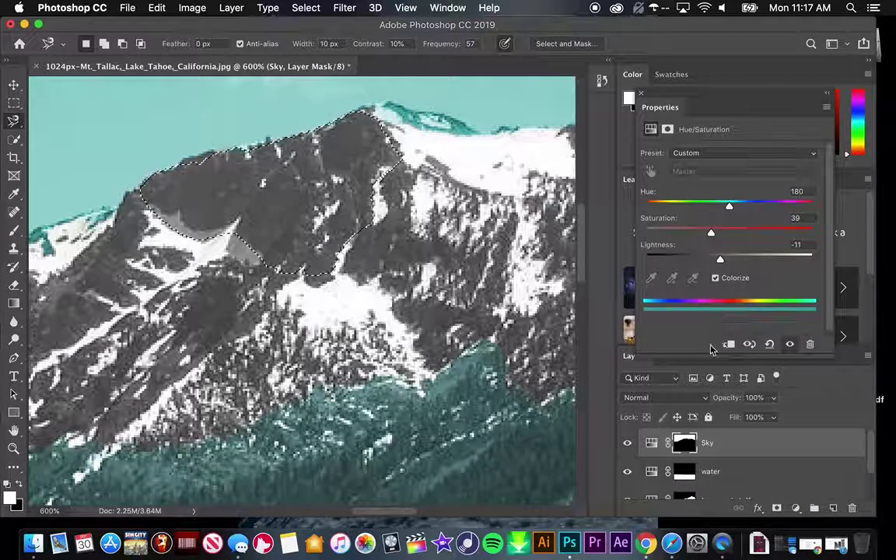
Apply a Hue/Saturation adjustment directly to the selected rock face on the Background layer, colorized with hue 207 and saturation 25
{"action": "scroll", "coordinate": [788, 454], "scroll_direction": "down", "scroll_amount": 2}
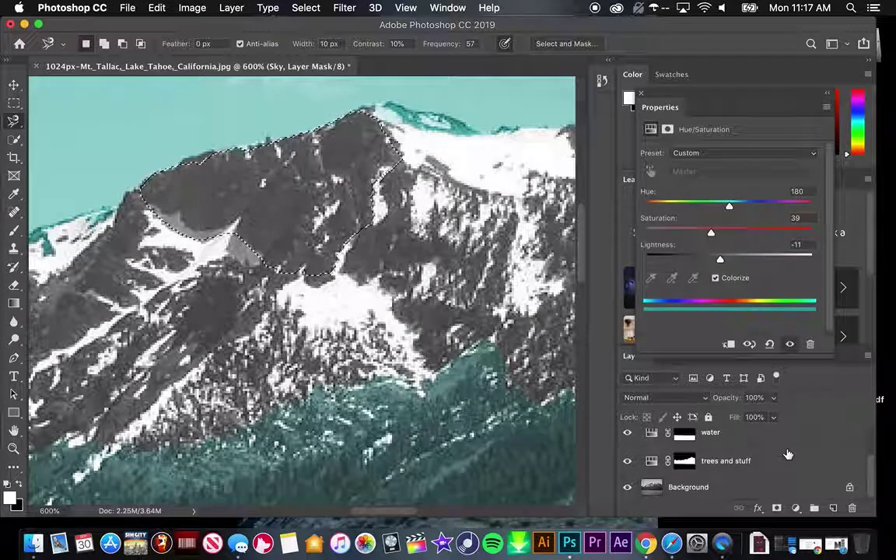
{"action": "left_click", "coordinate": [730, 489]}
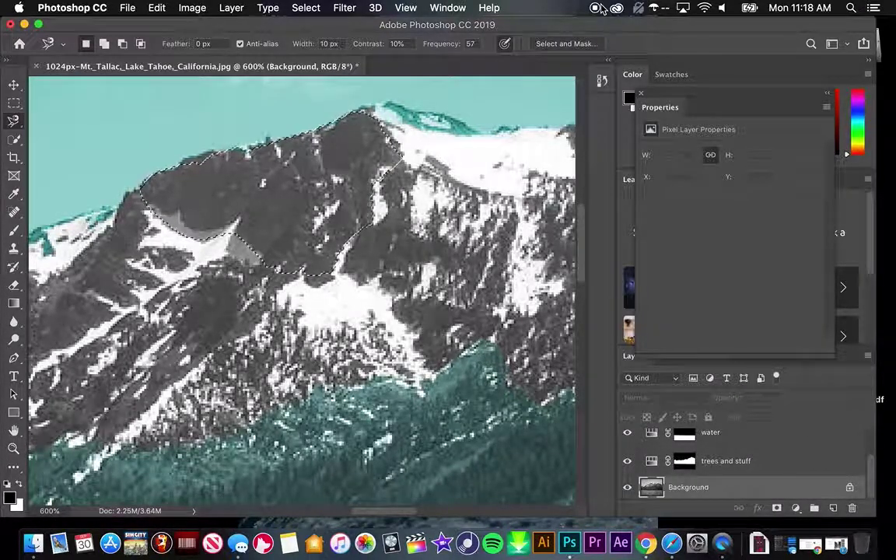
{"action": "left_click", "coordinate": [182, 7]}
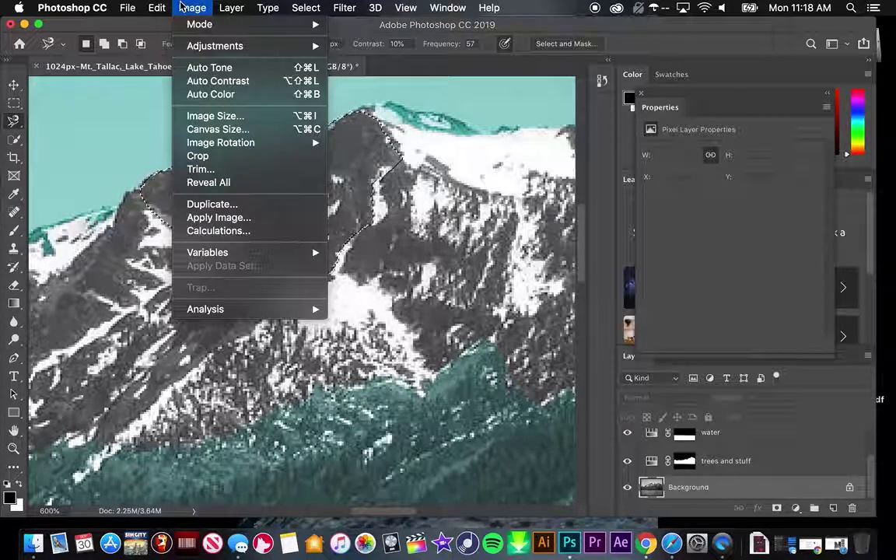
{"action": "mouse_move", "coordinate": [208, 48]}
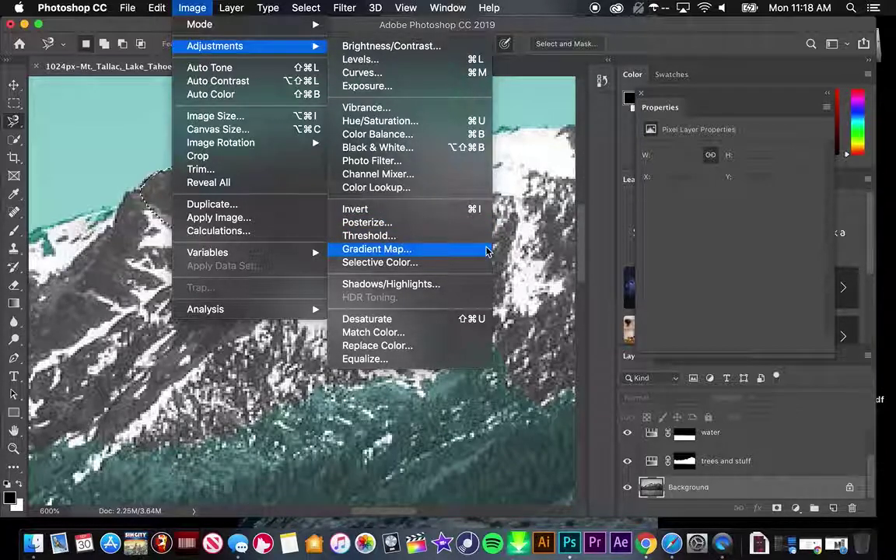
{"action": "left_click", "coordinate": [457, 123]}
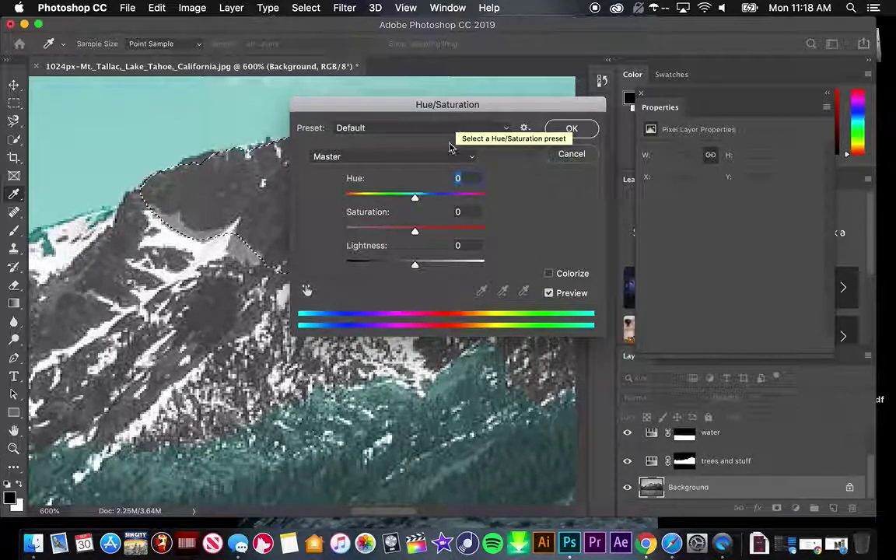
{"action": "left_click", "coordinate": [549, 274]}
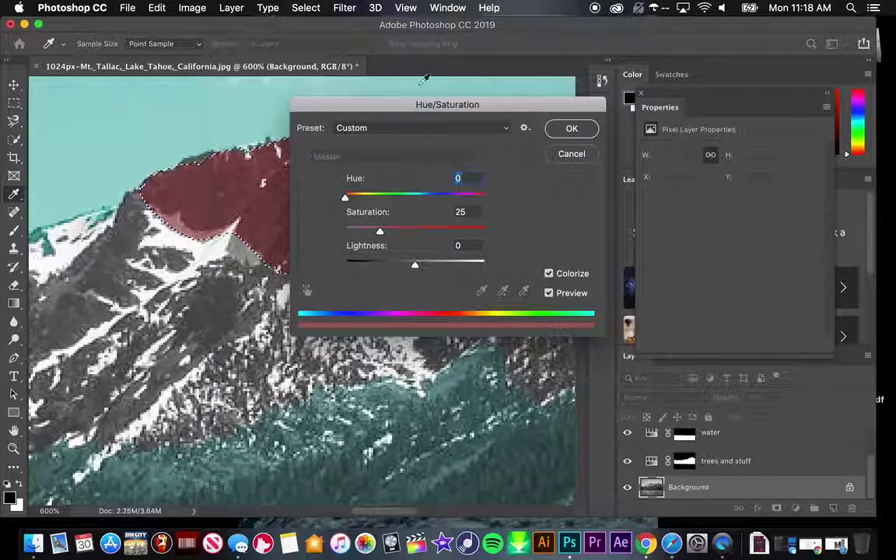
{"action": "left_click_drag", "start_coordinate": [411, 104], "coordinate": [691, 111]}
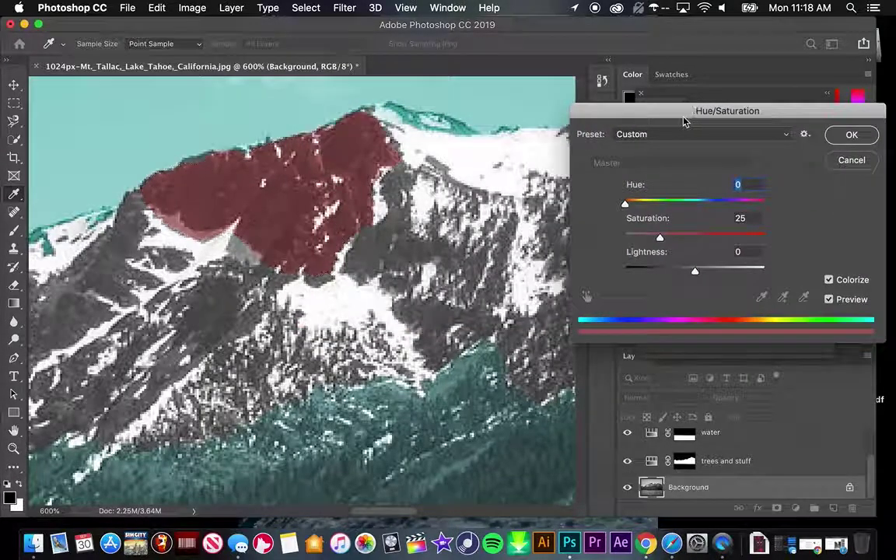
{"action": "left_click_drag", "start_coordinate": [626, 204], "coordinate": [706, 209]}
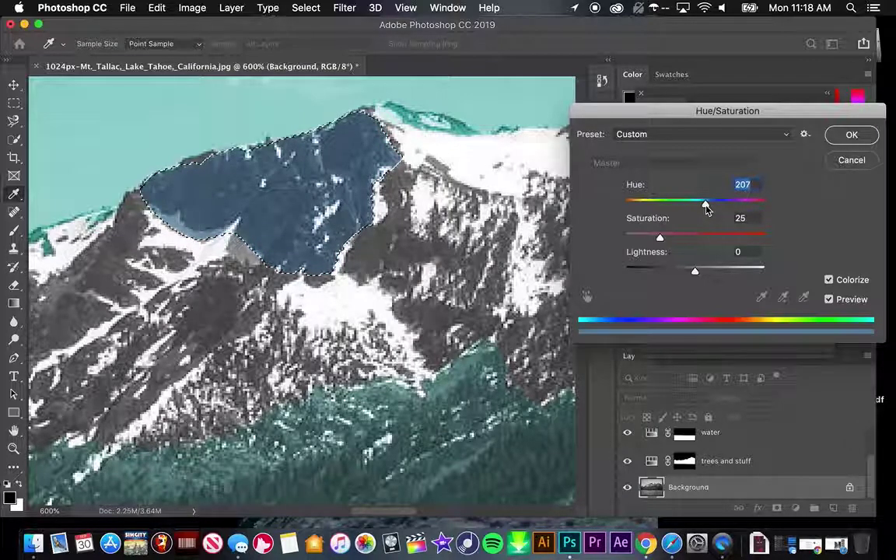
{"action": "left_click", "coordinate": [852, 134]}
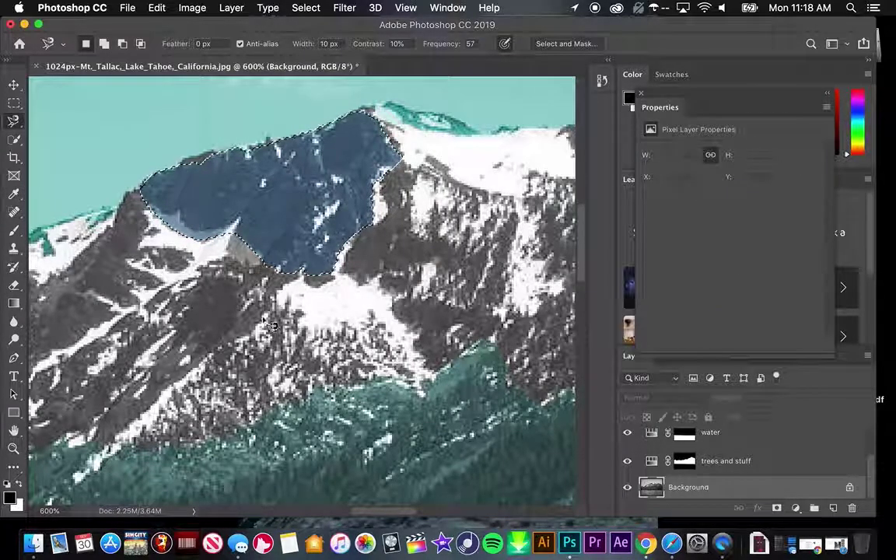
Clear the selection around the blue-tinted rock face
{"action": "key", "text": "z"}
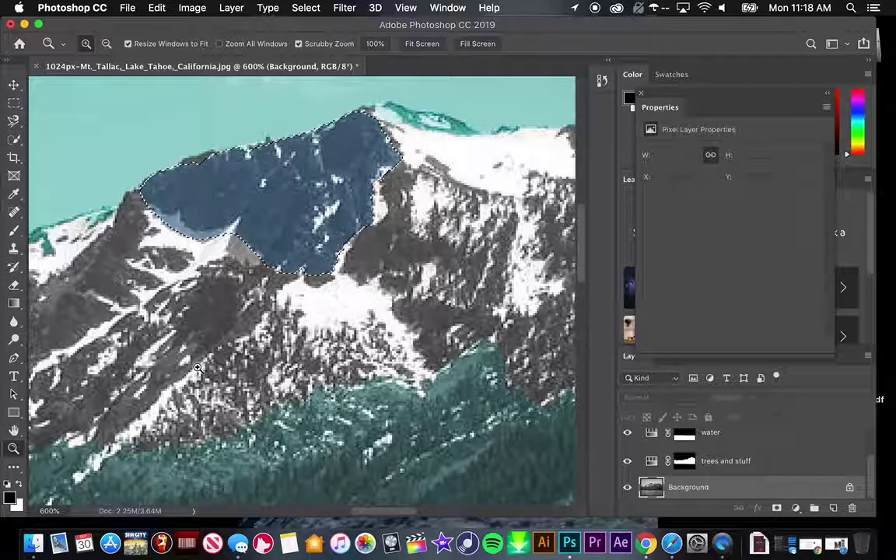
{"action": "left_click", "coordinate": [422, 45]}
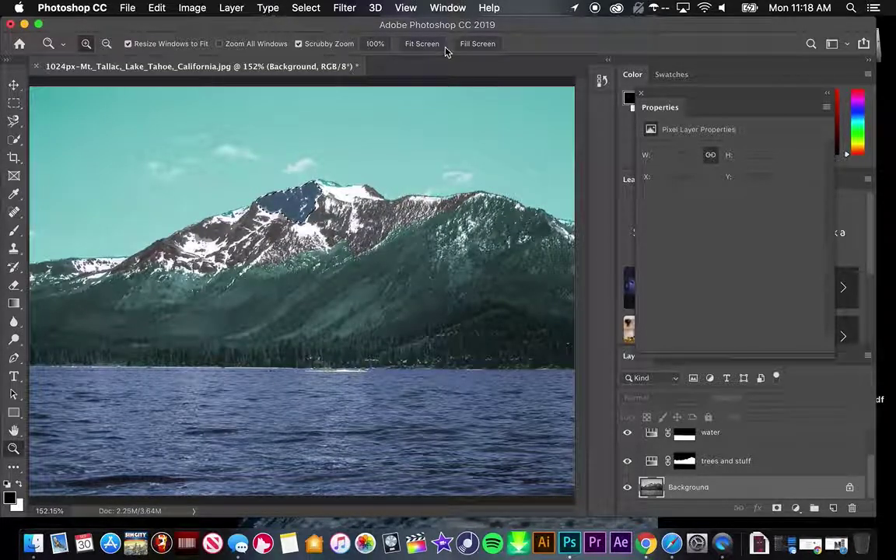
{"action": "left_click", "coordinate": [306, 8]}
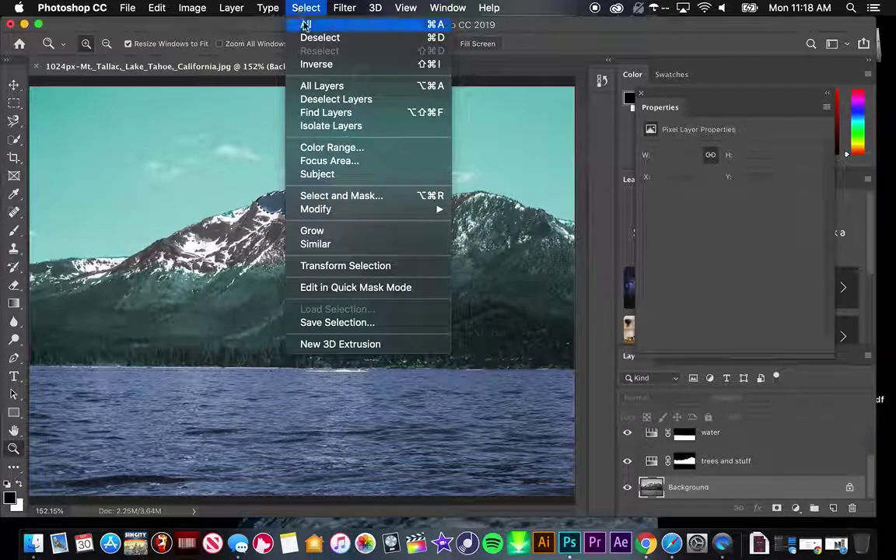
{"action": "left_click", "coordinate": [320, 37]}
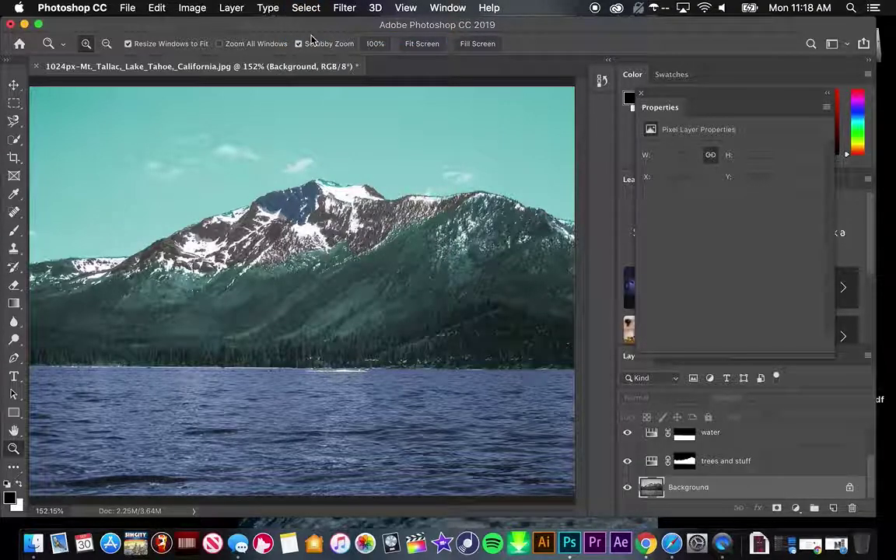